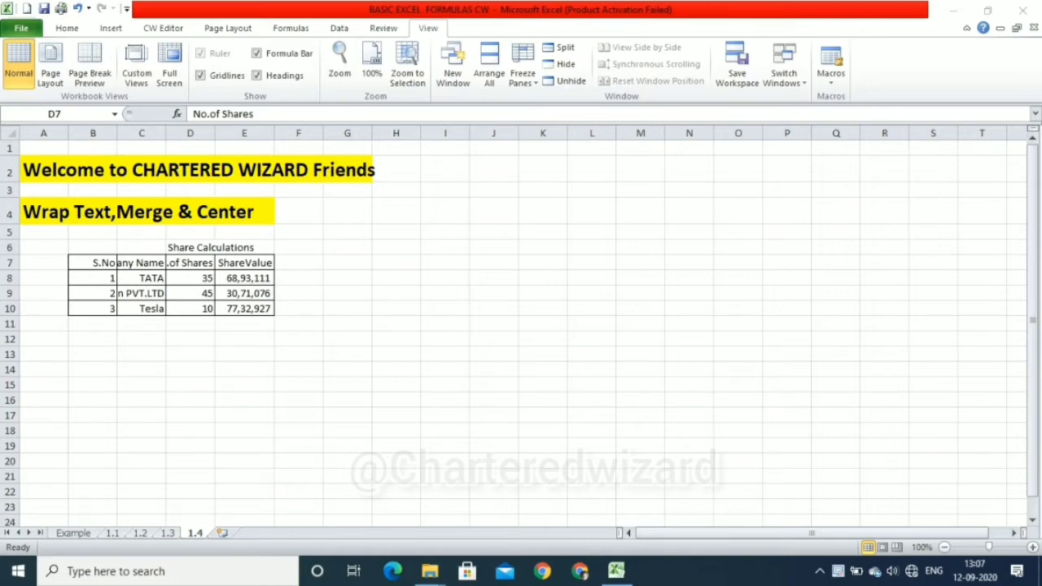
Wrap the Microsoft Corporation PVT.LTD text in cell C9 and widen column C enough to show the full Company Name header
left_click(141, 292)
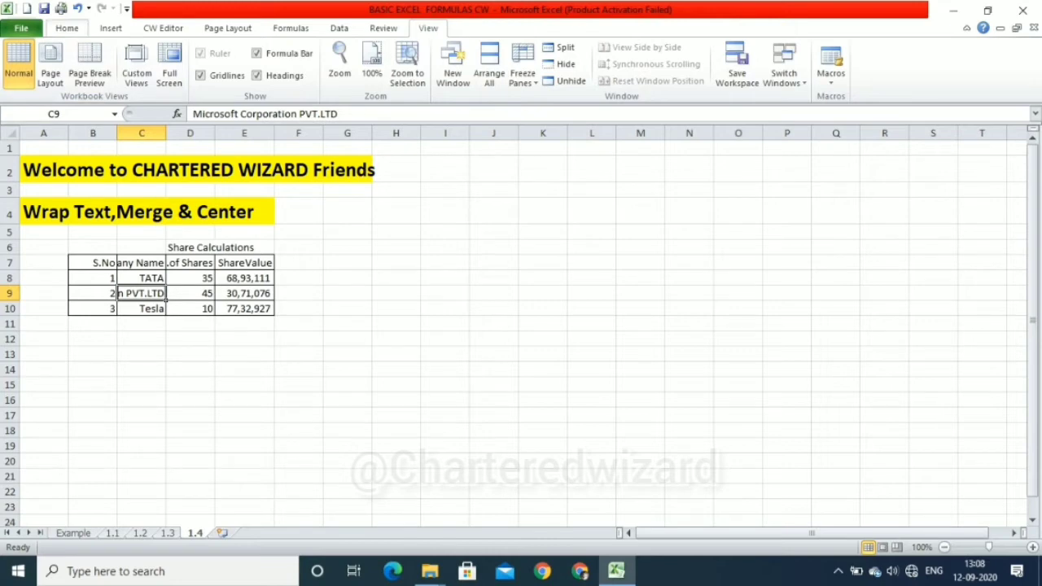
left_click(66, 27)
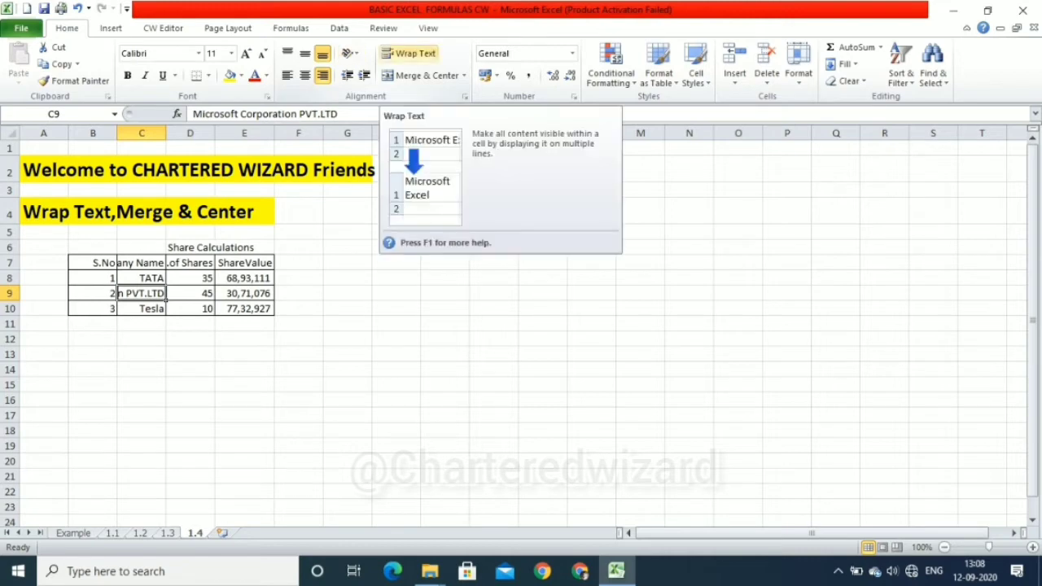
left_click(411, 53)
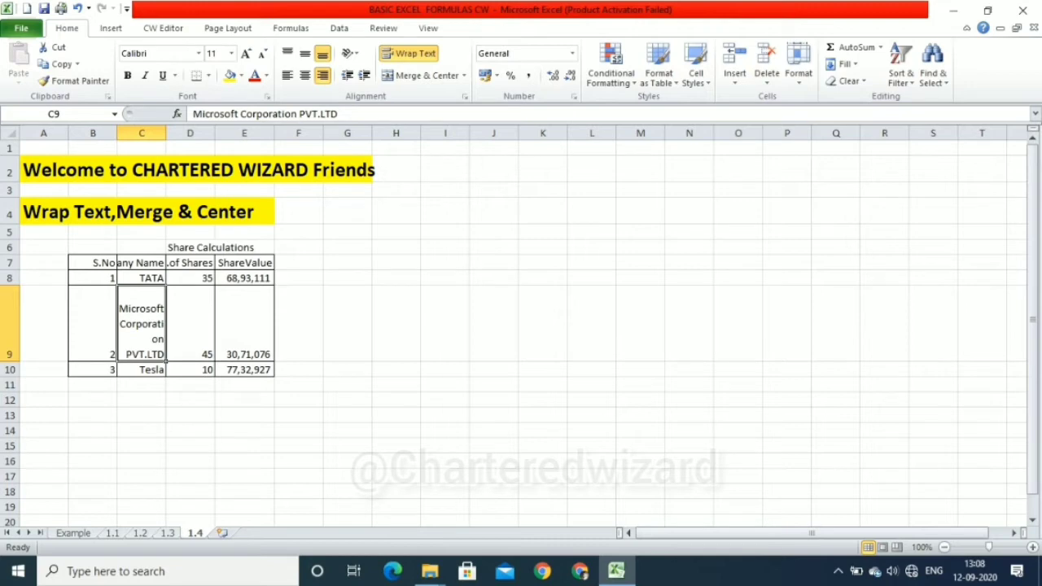
left_click_drag(166, 132, 201, 133)
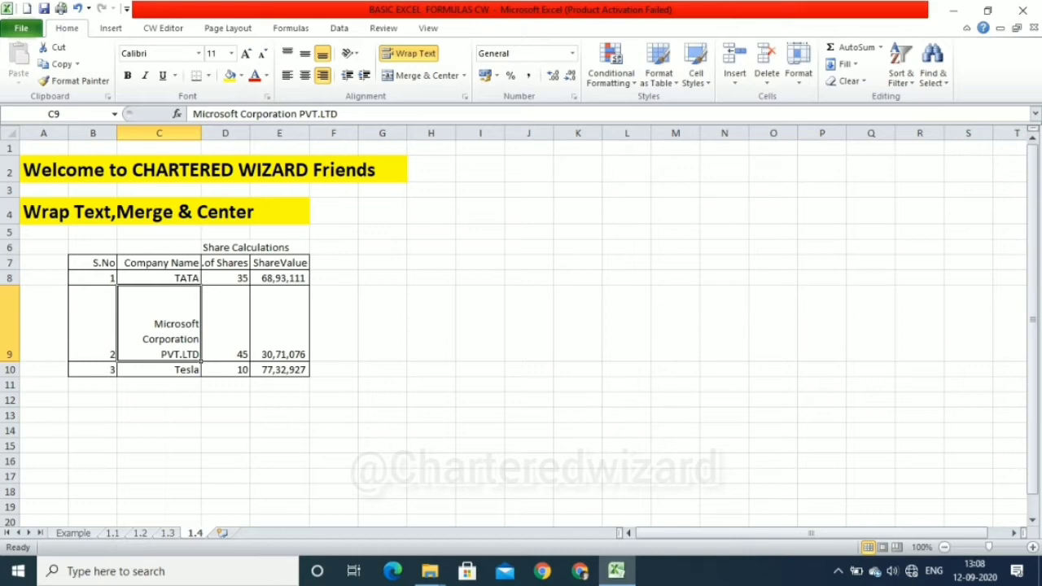
Enter the text "Chartered Wizard is our favourite Channel" in cell H7
left_click(431, 263)
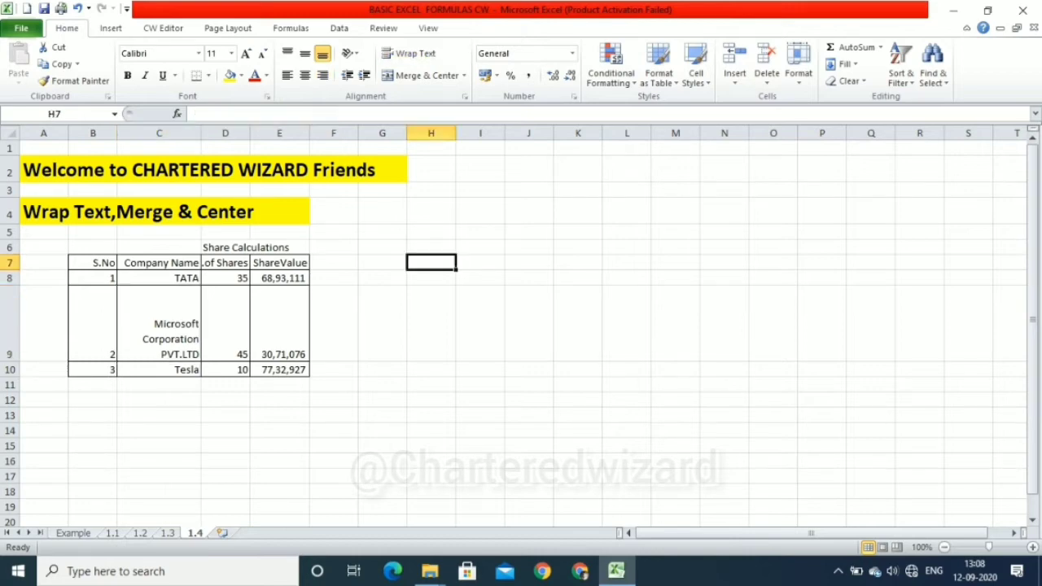
type("Charter")
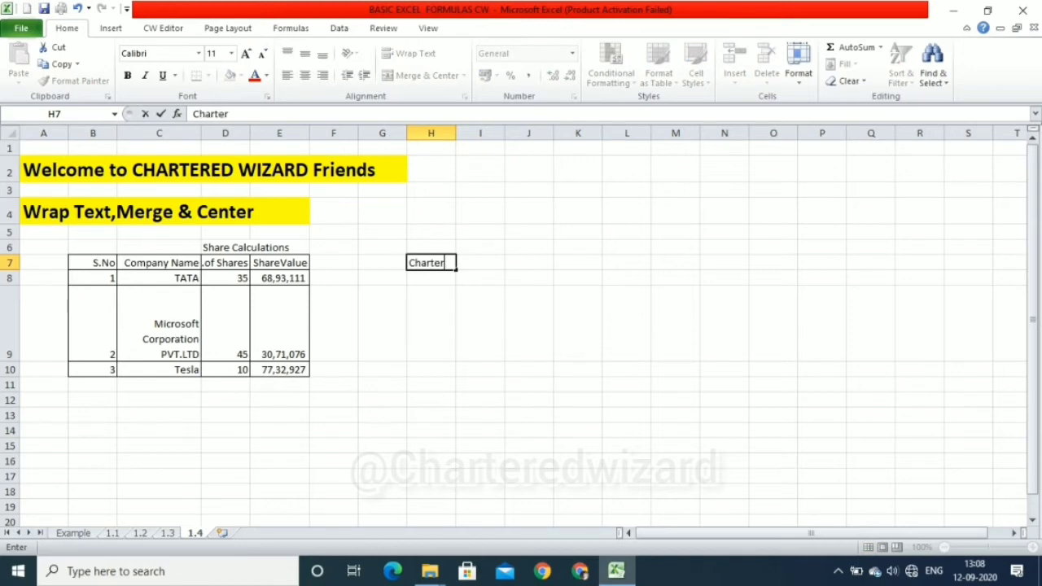
type("ed Wiza")
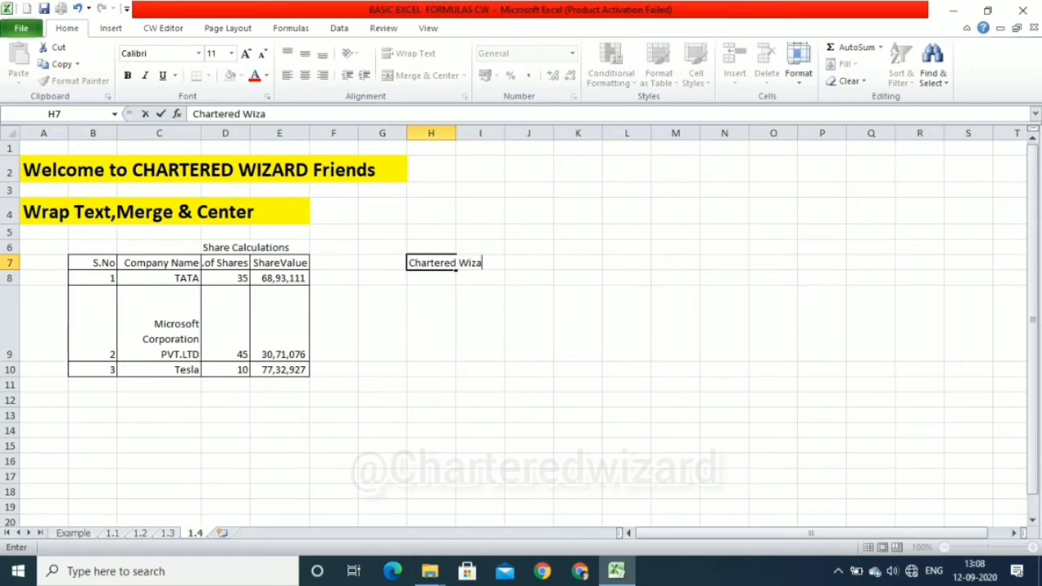
type("rd is our favour")
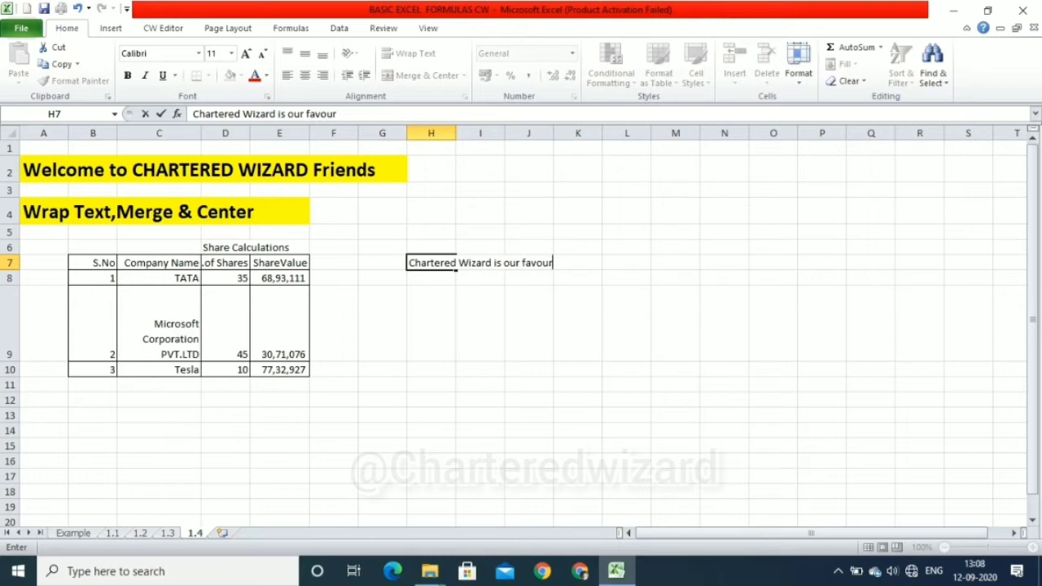
type("ite Chan")
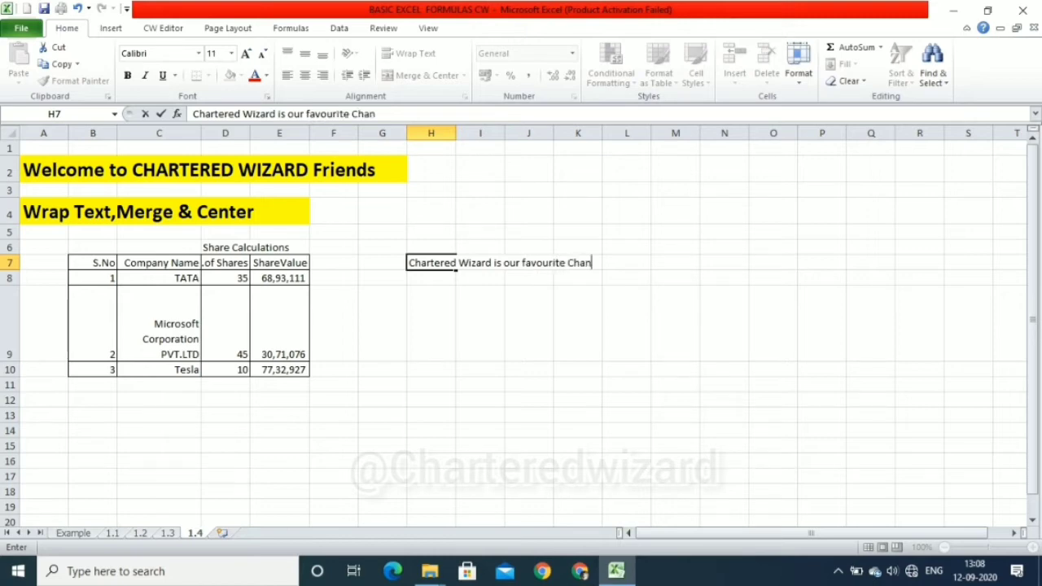
type("nel")
key("Return")
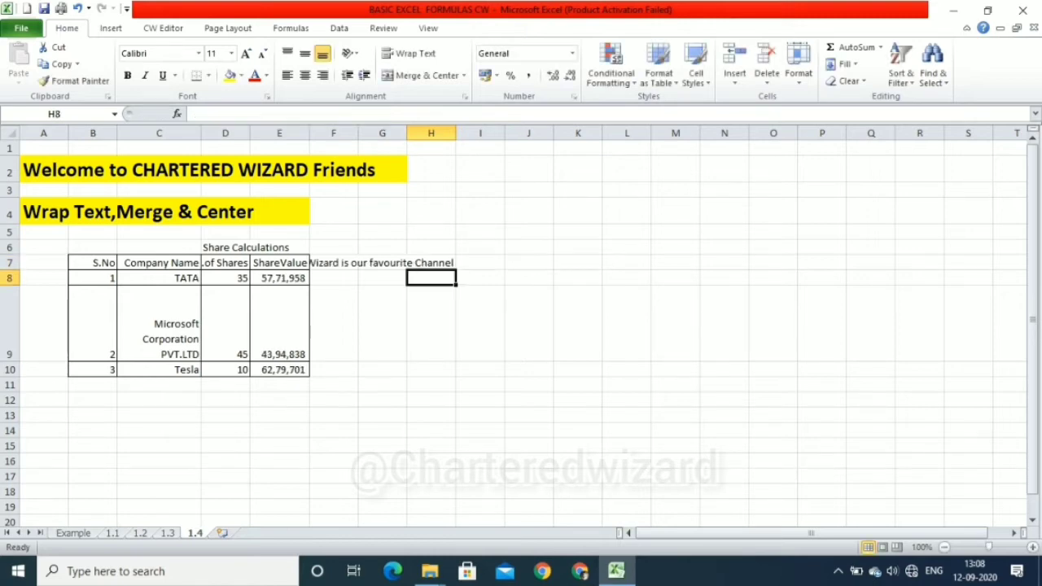
Apply Wrap Text to the sentence in cell H7
key("Up")
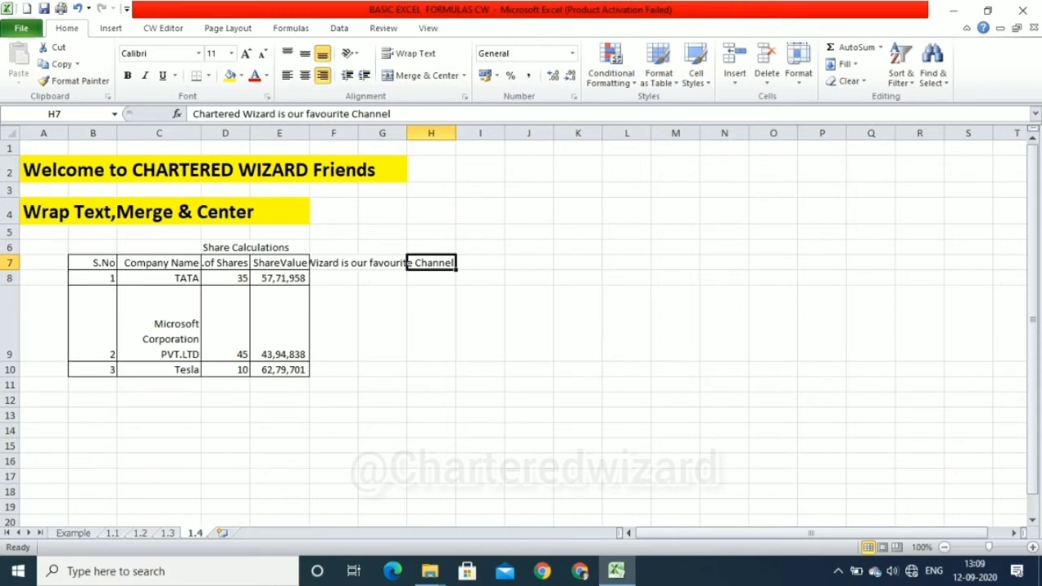
key("alt+h")
key("w")
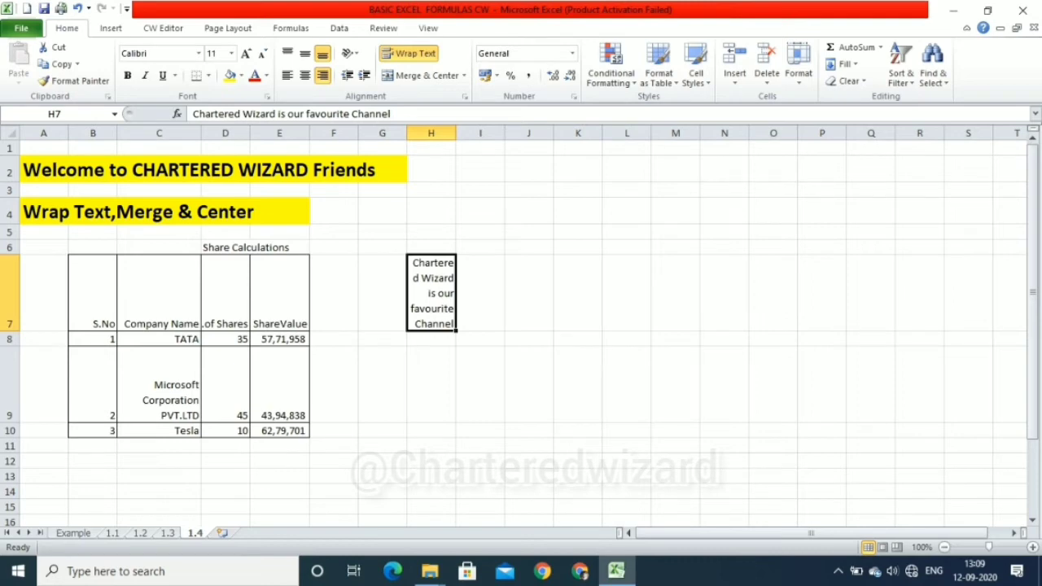
Widen column H to about 27.43 and recommit the unchanged text in H7 so that row 7 refits its height
left_click_drag(456, 133, 557, 132)
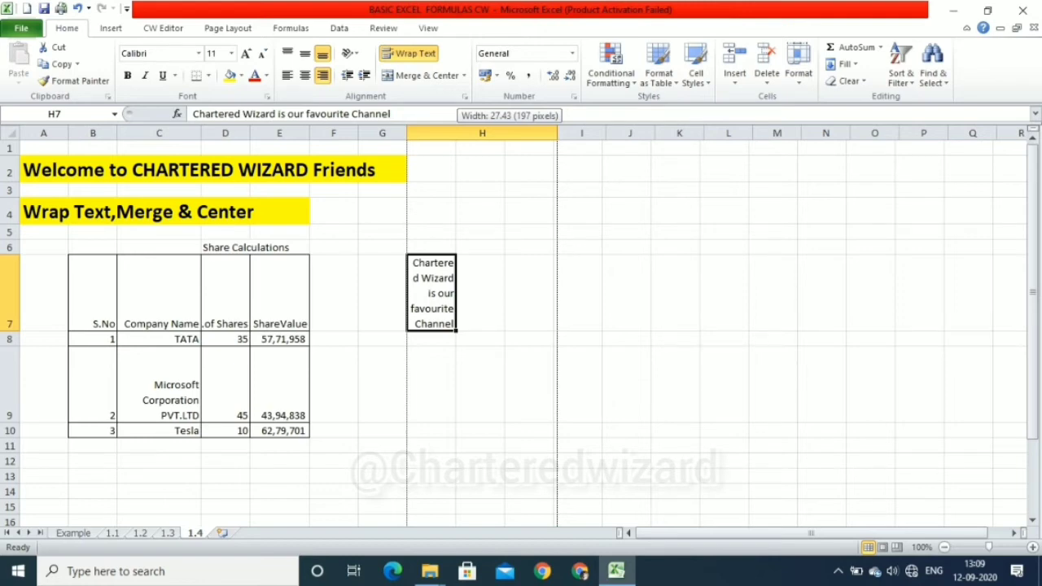
left_click_drag(556, 132, 556, 132)
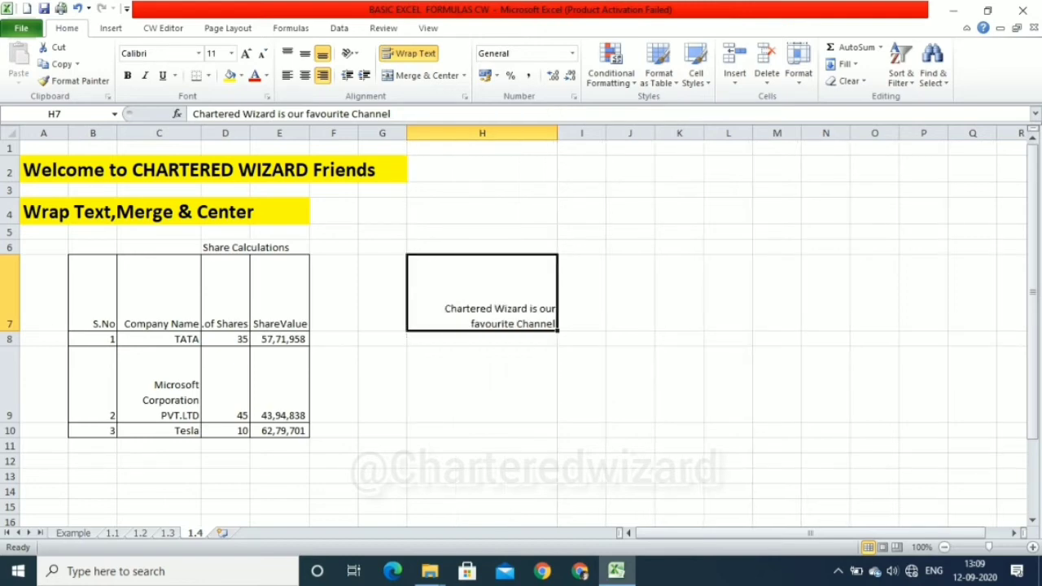
key("F2")
key("Return")
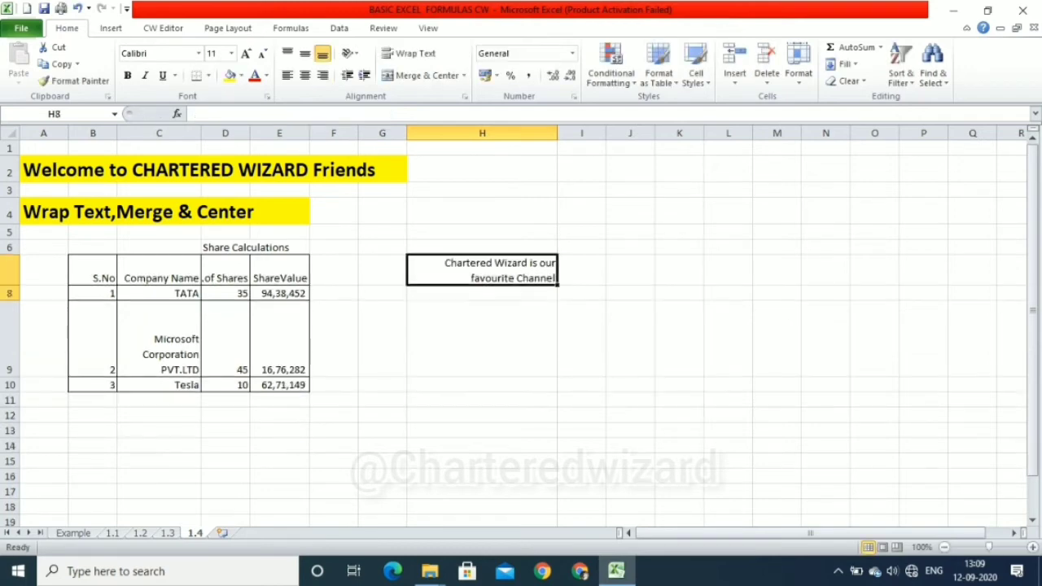
key("Up")
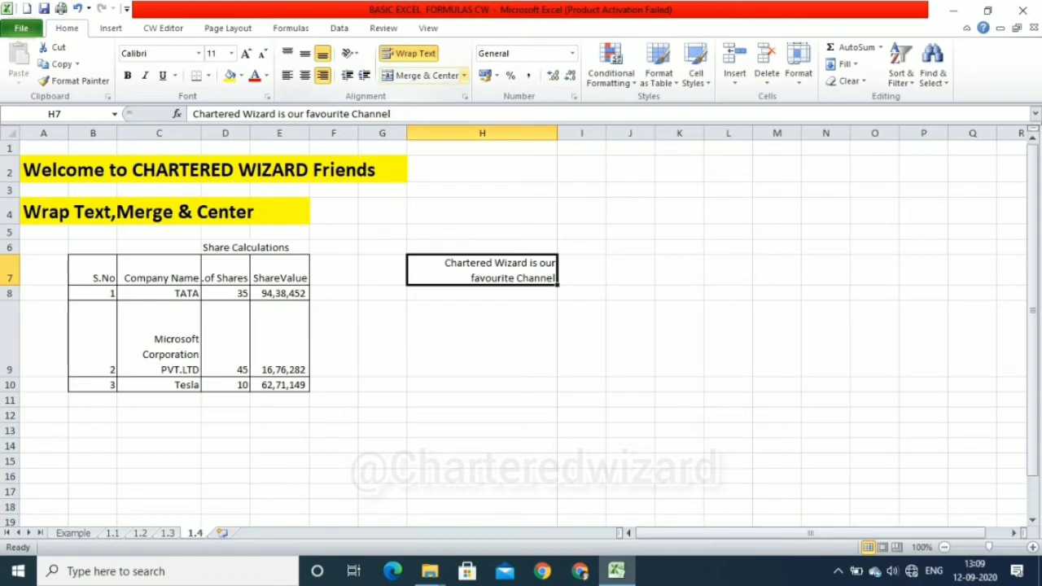
Merge and center the Share Calculations heading across cells D6:E6
left_click(464, 74)
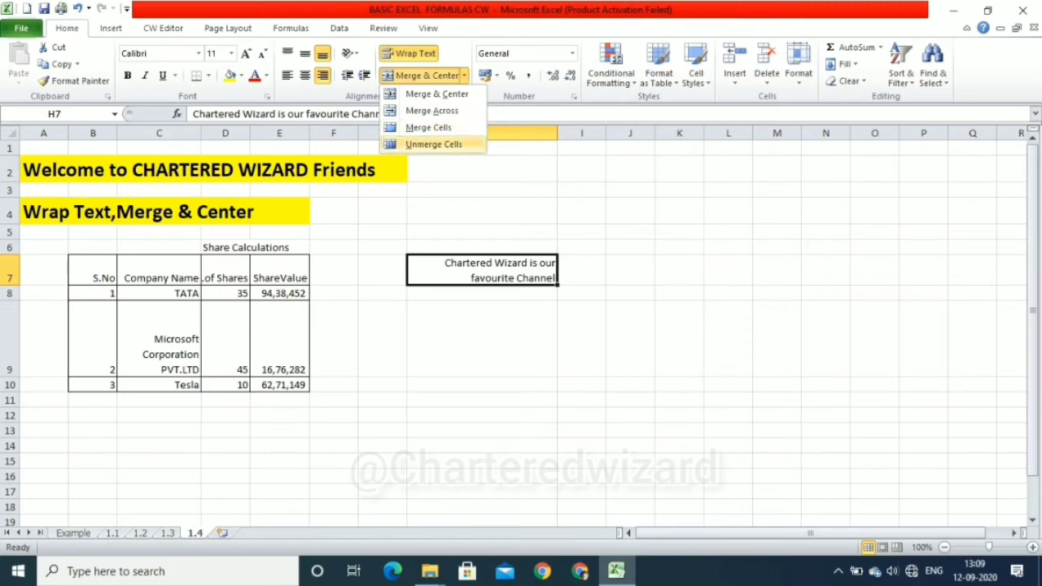
key("Escape")
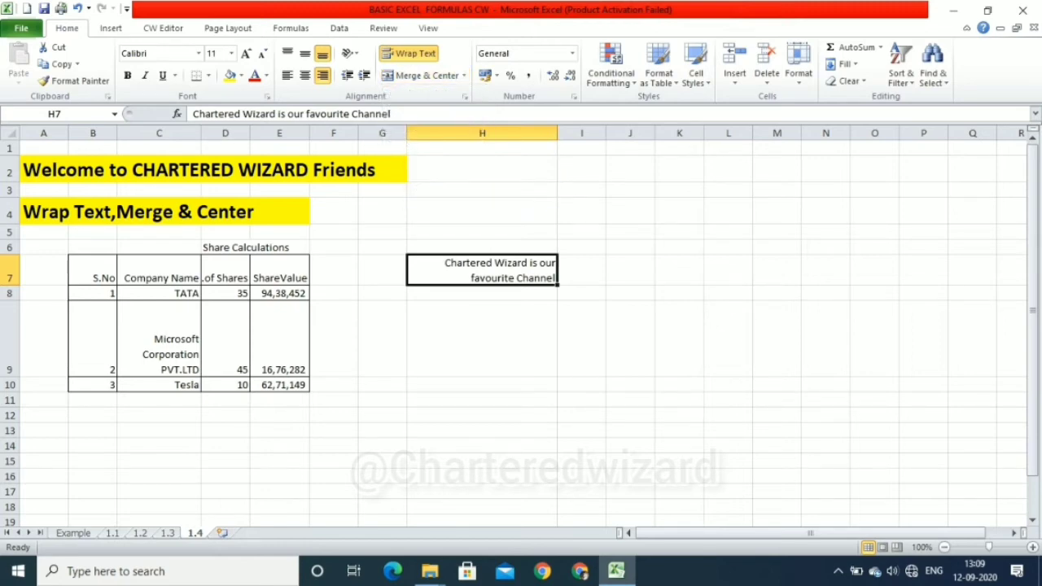
left_click(248, 253)
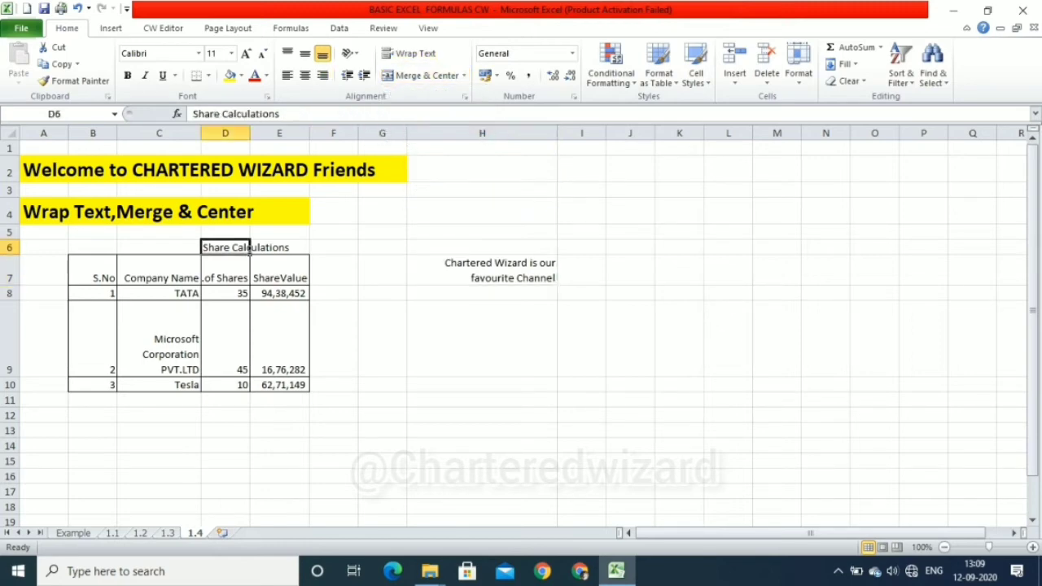
left_click_drag(248, 249, 303, 249)
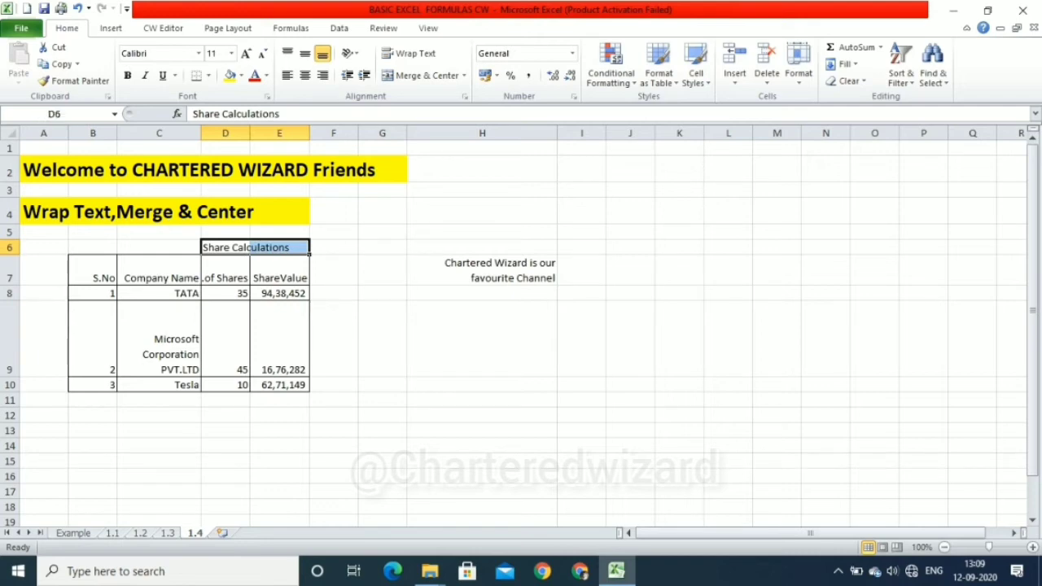
left_click(248, 249)
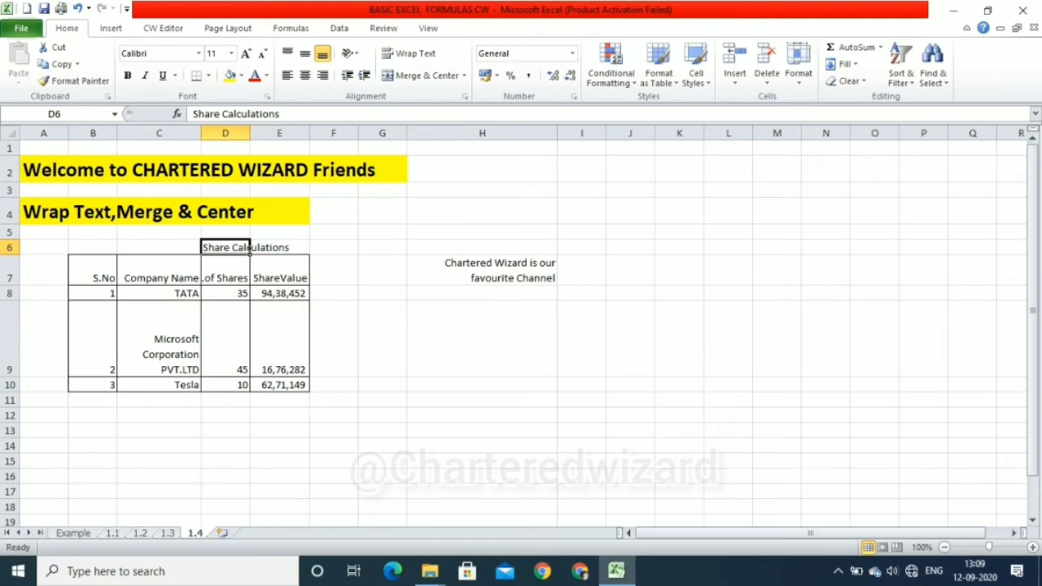
left_click_drag(248, 249, 306, 250)
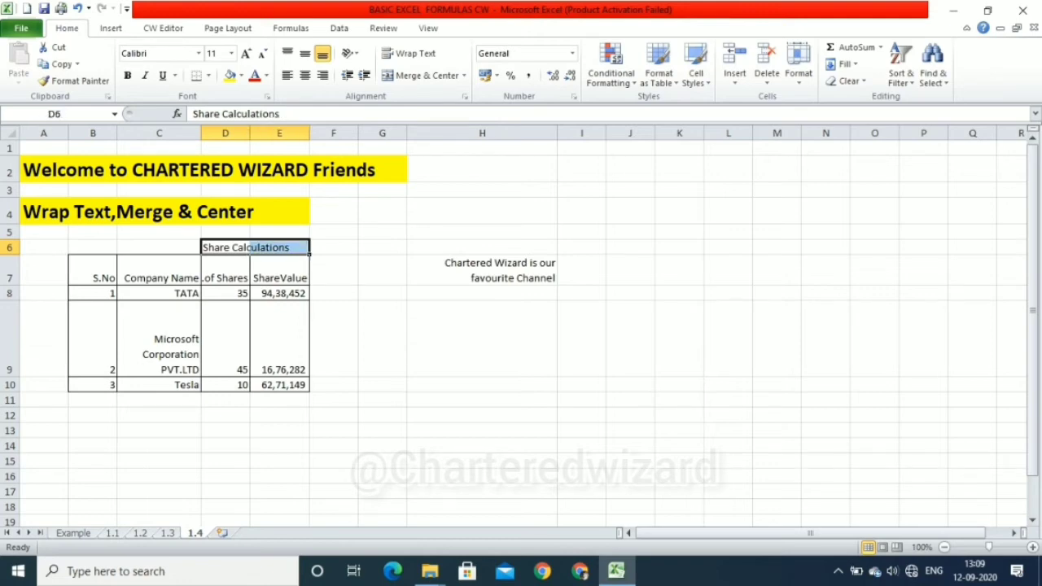
key("alt")
key("m")
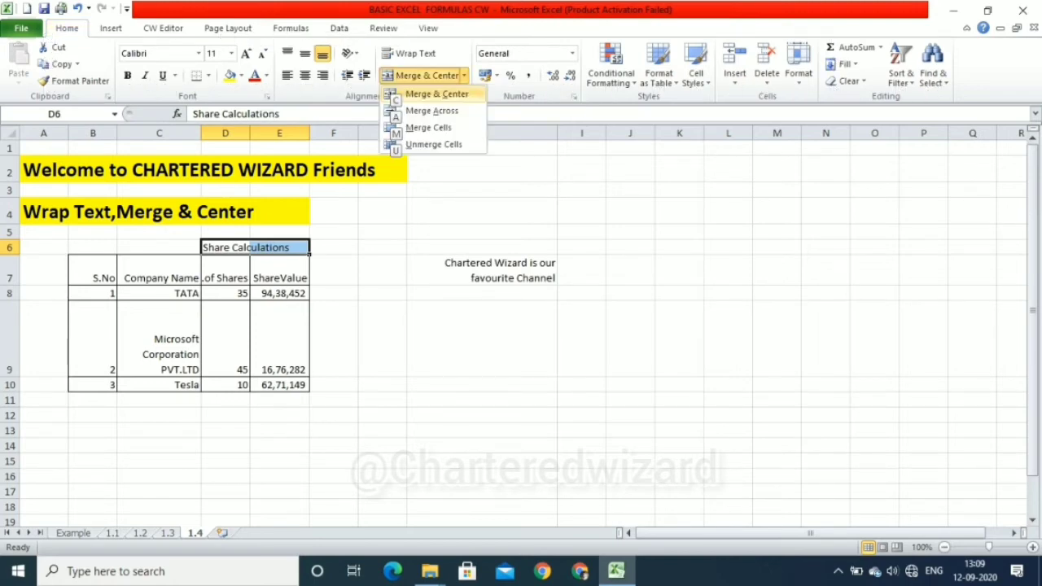
key("c")
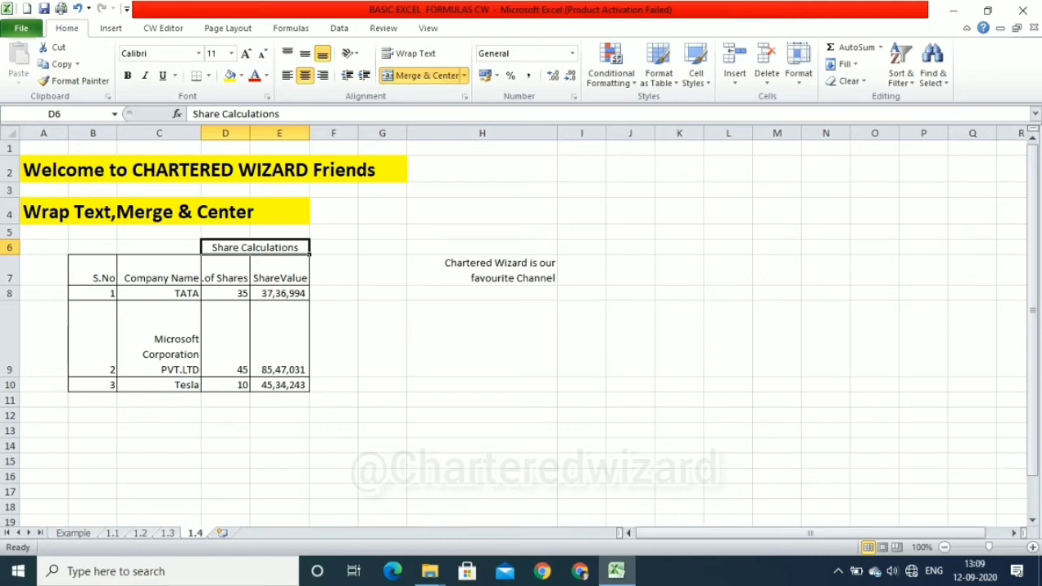
Merge and center the empty cells I3:P3 into one cell
left_click(581, 189)
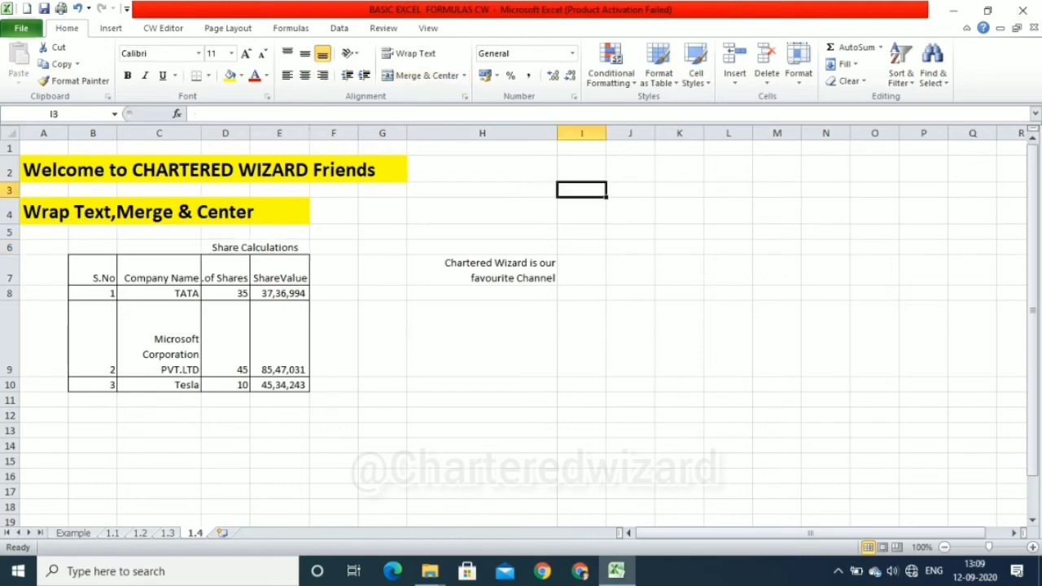
left_click(464, 75)
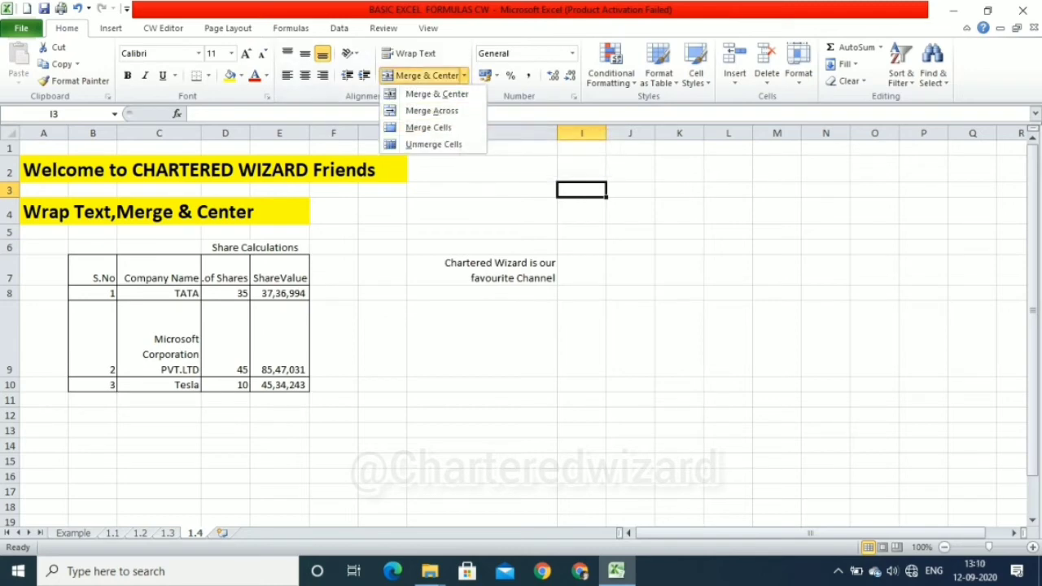
key("Escape")
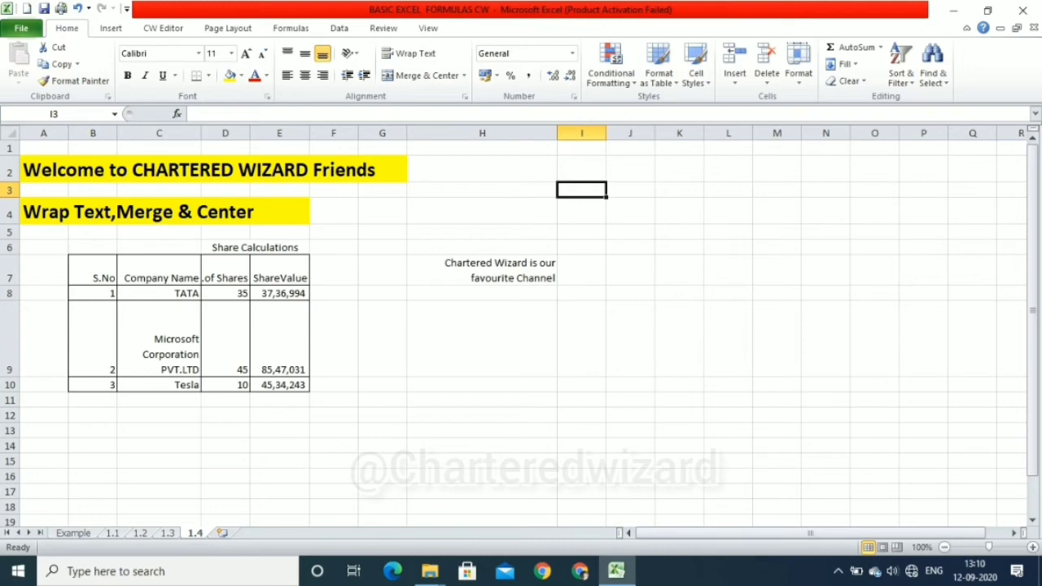
key("shift+Right")
key("shift+Right")
key("shift+Right")
key("shift+Right")
key("shift+Right")
key("shift+Right")
key("shift+Right")
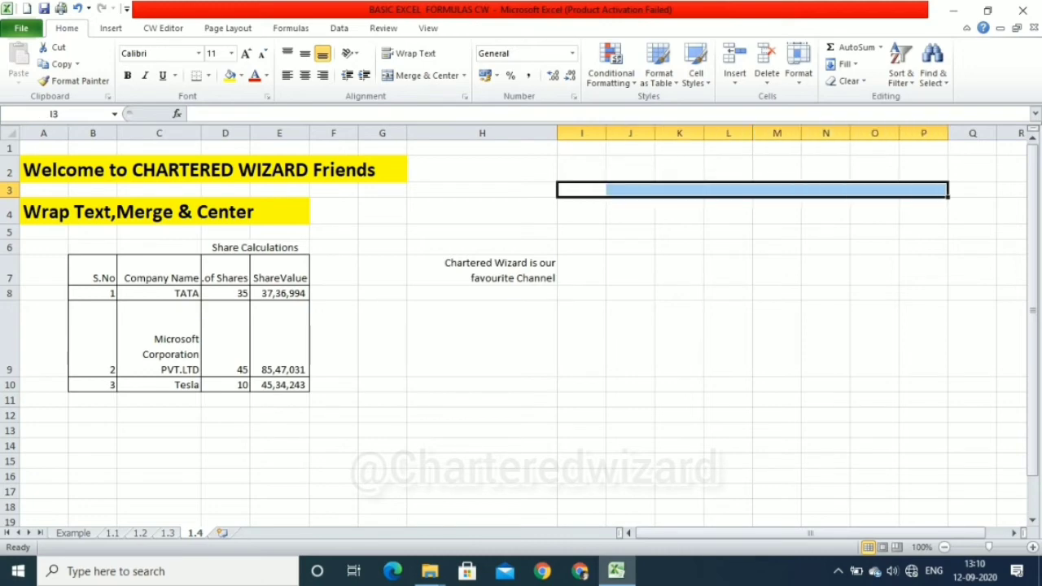
key("alt+h")
key("m")
key("c")
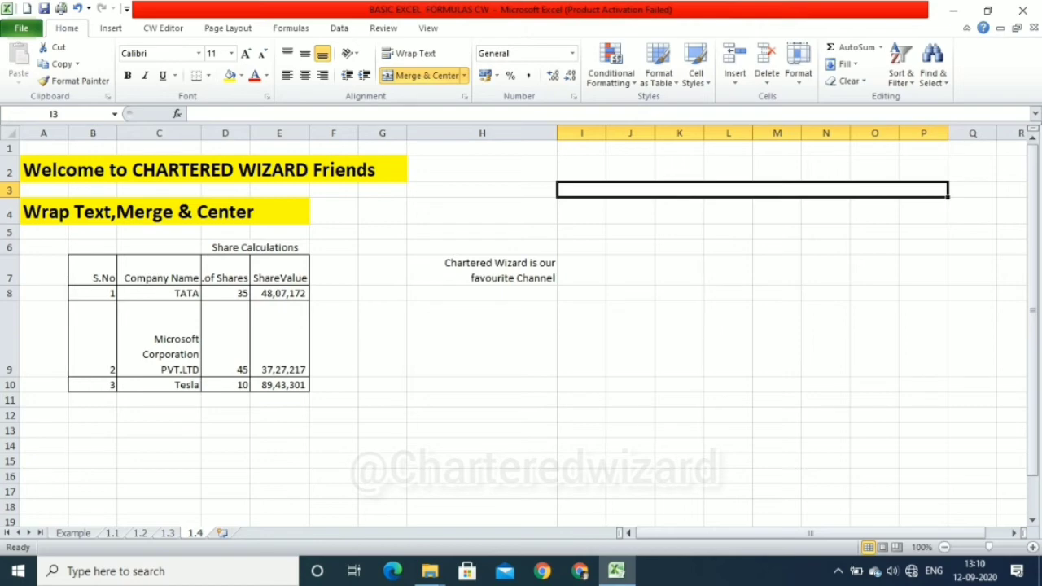
Apply Merge Across to the empty range I5:P7 so each row is merged separately, and check the merged rows
key("Down")
key("Down")
key("Right")
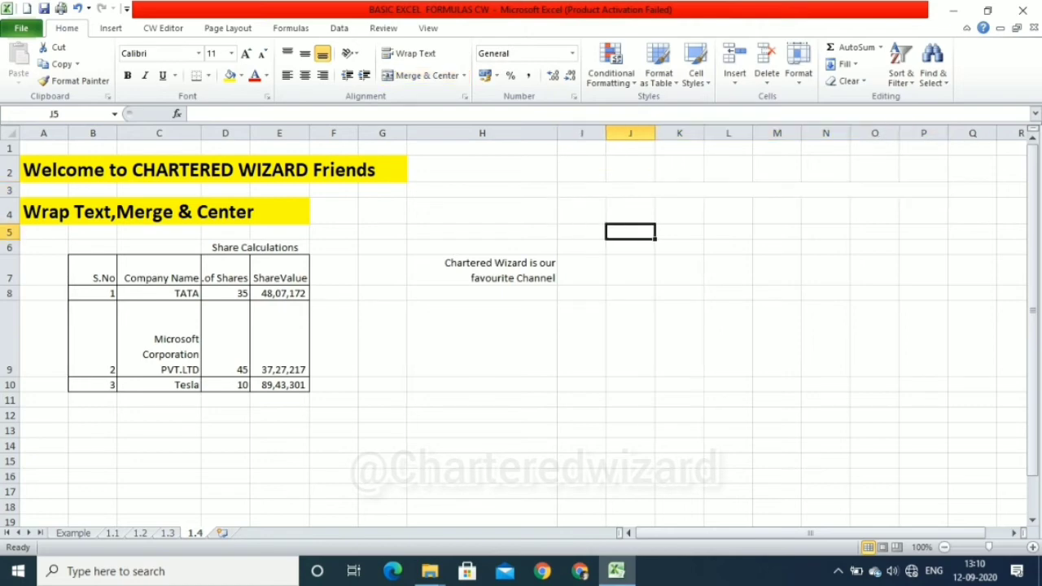
key("Left")
key("shift+Right")
key("shift+Right")
key("shift+Right")
key("shift+Right")
key("shift+Right")
key("shift+Right")
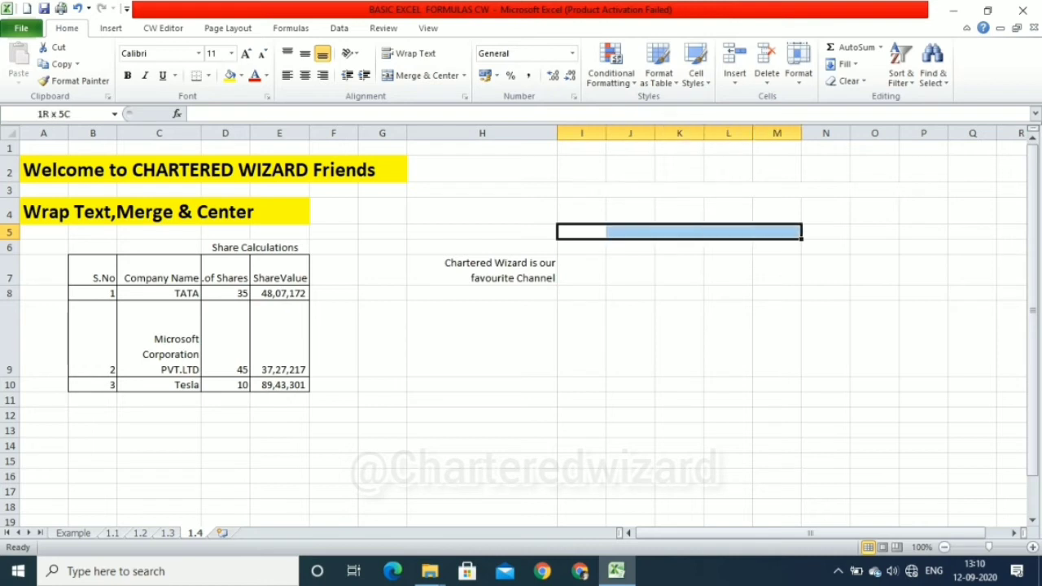
key("shift+Right")
key("shift+Down")
key("shift+Down")
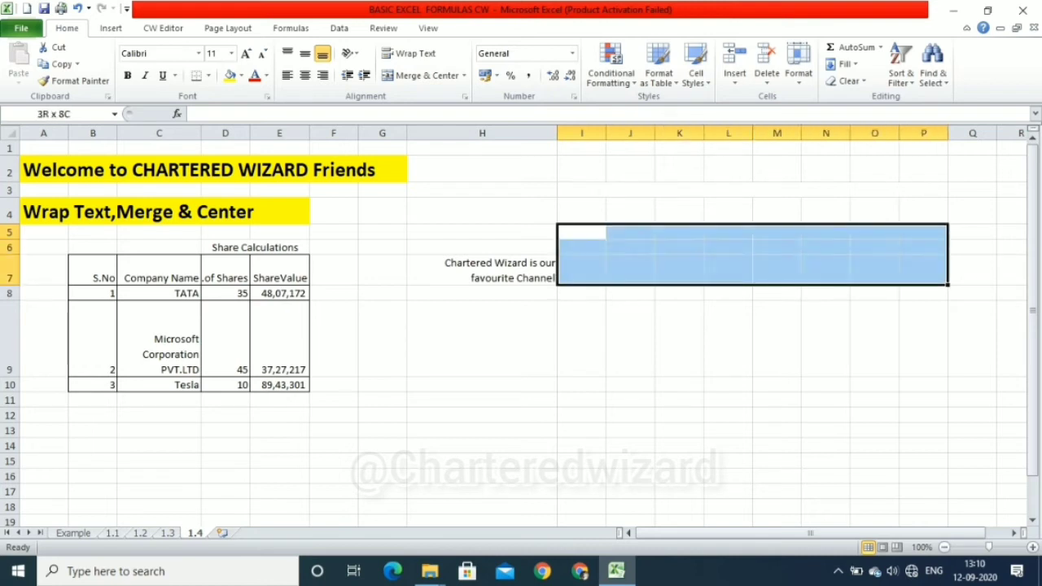
key("alt+h")
key("m")
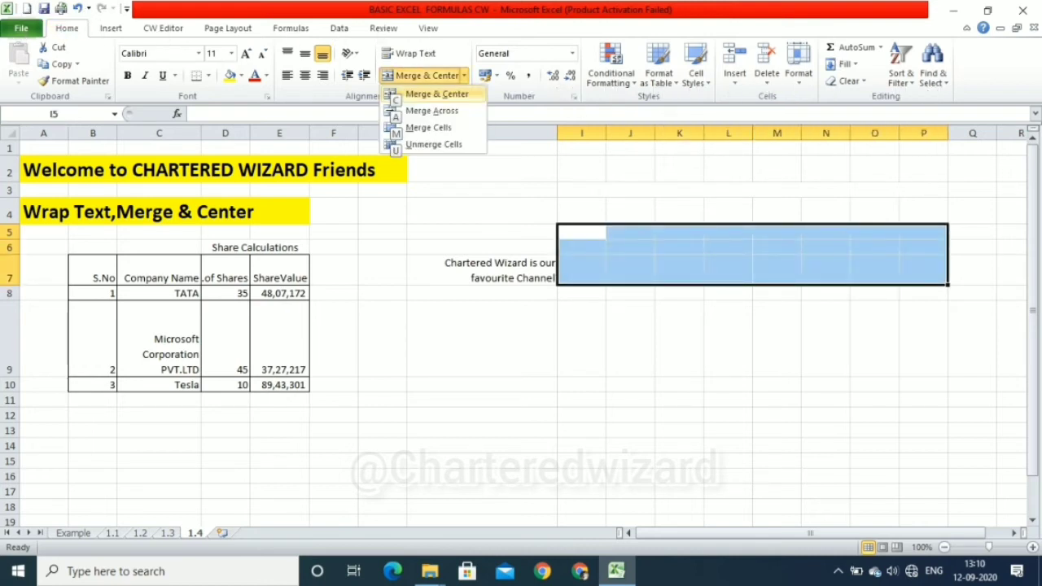
key("Escape")
key("shift+Up")
key("shift+Up")
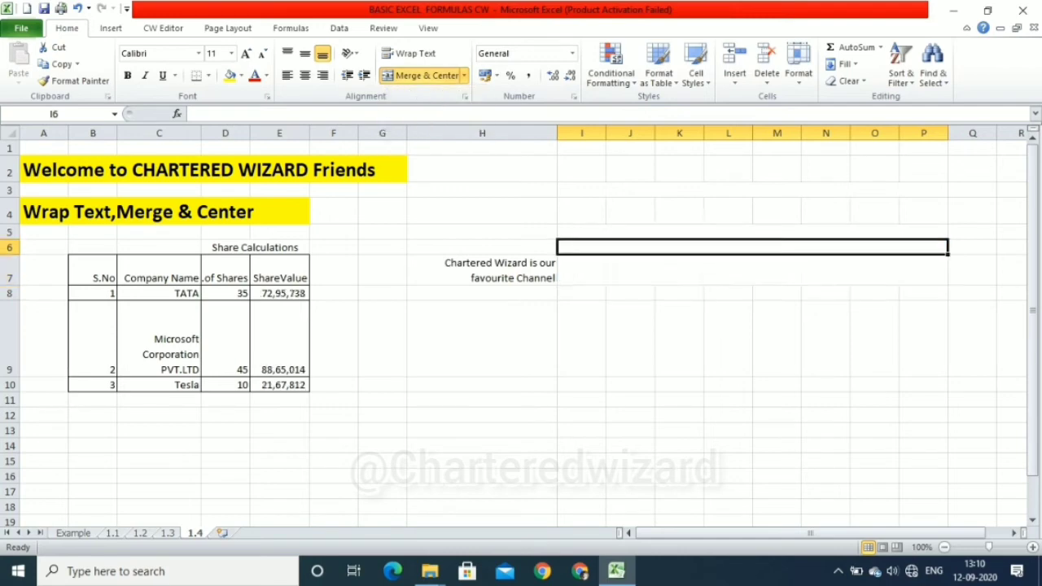
key("Down")
key("Down")
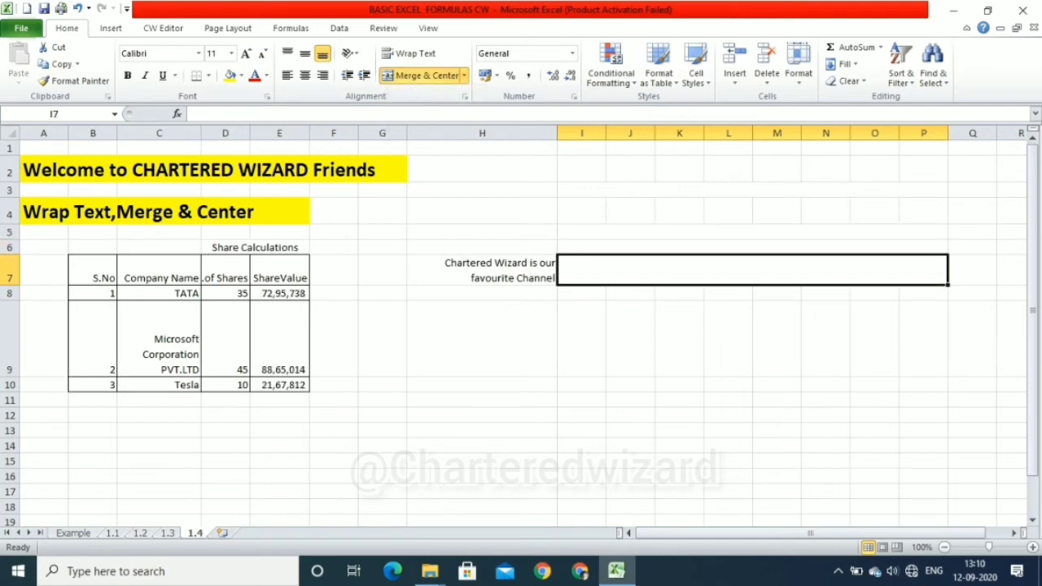
Step through the separately merged rows 5 to 7 of columns I to P to check how Merge Across grouped them
key("Up")
key("Up")
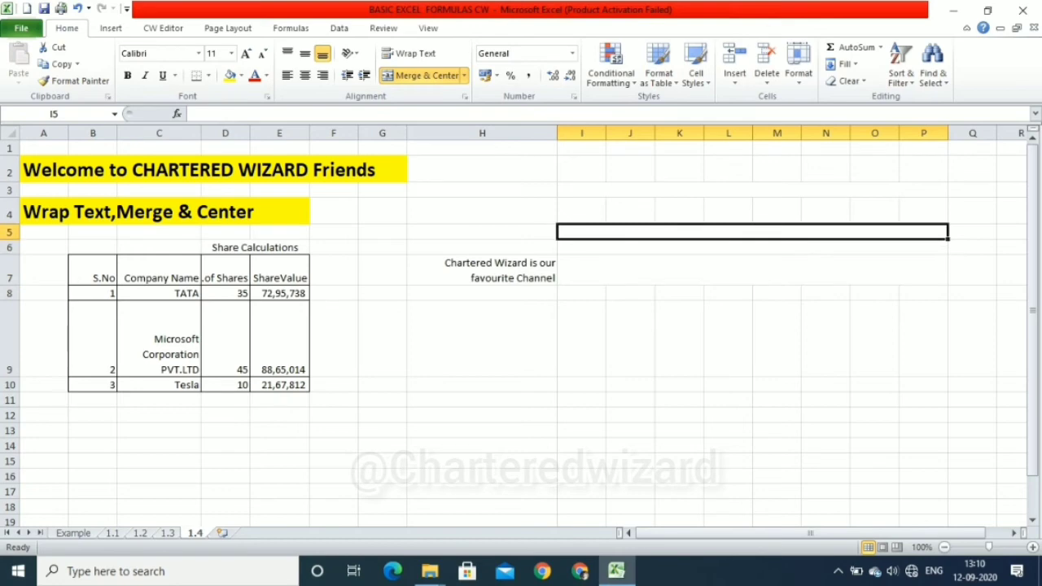
key("Down")
key("Down")
key("Up")
key("Up")
key("Down")
key("Down")
Merge and center the empty range I8:O11 into one block and compare it with the separately merged rows above
key("Down")
key("Left")
key("Right")
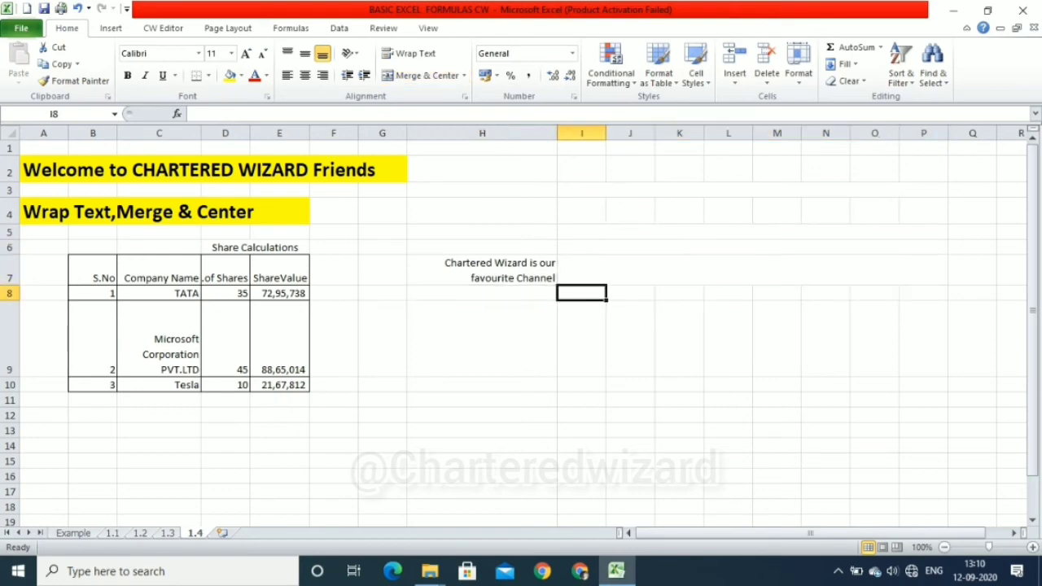
key("shift+Right")
key("shift+Right")
key("shift+Right")
key("shift+Right")
key("shift+Right")
key("shift+Right")
key("shift+Down")
key("shift+Down")
key("shift+Down")
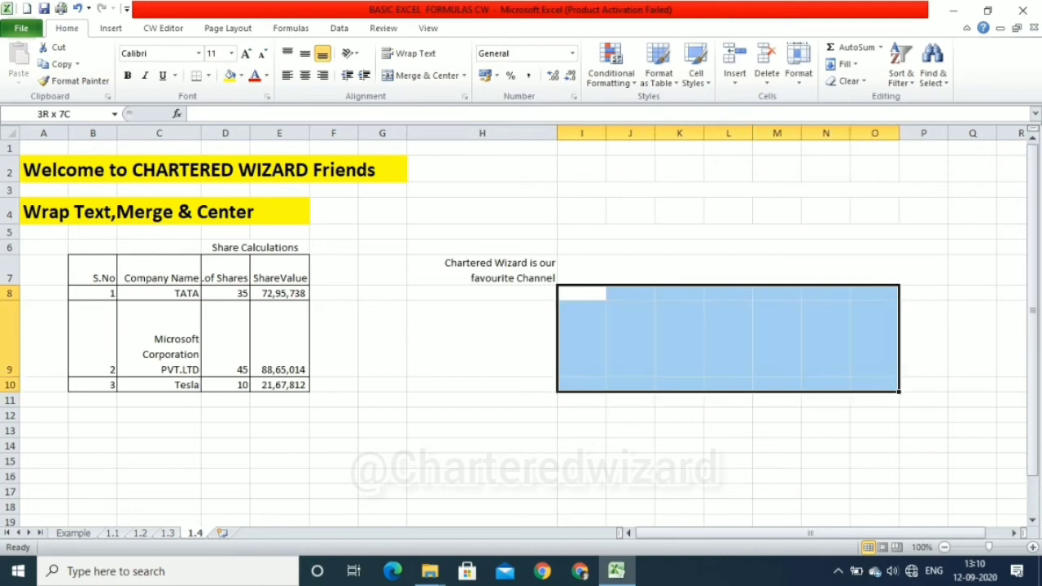
key("alt+h")
key("m")
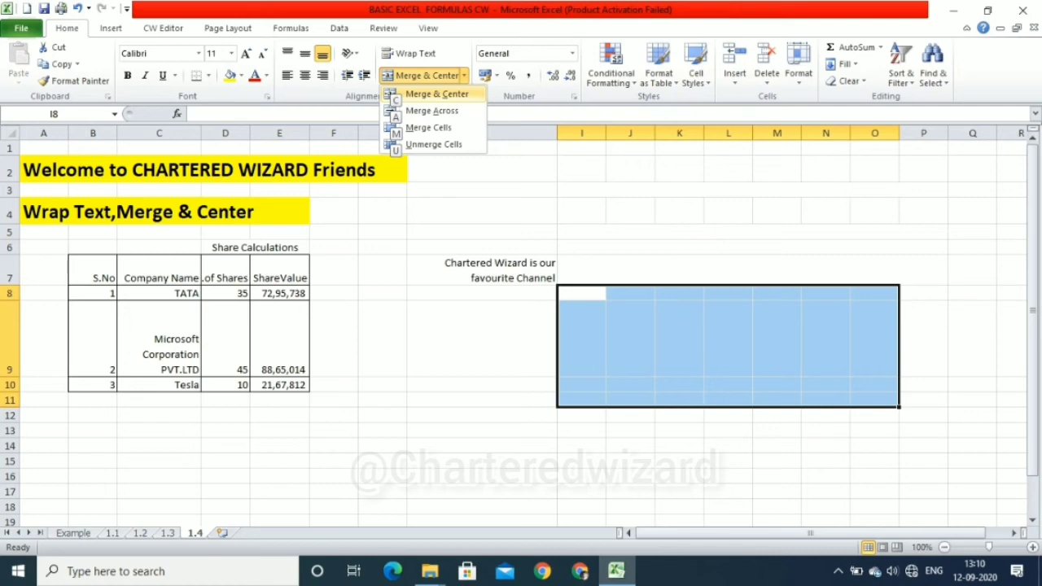
key("c")
key("Up")
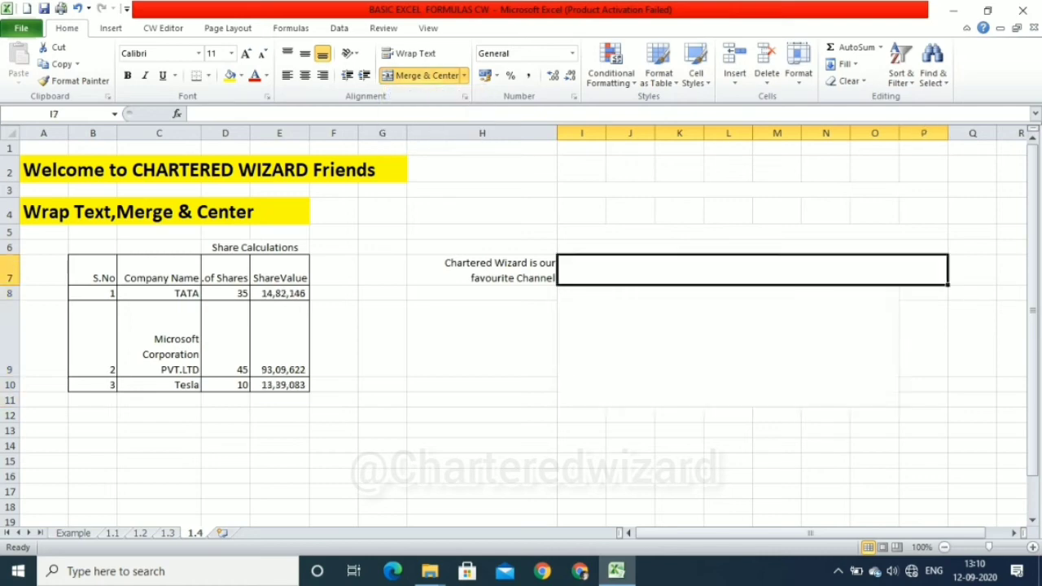
key("Down")
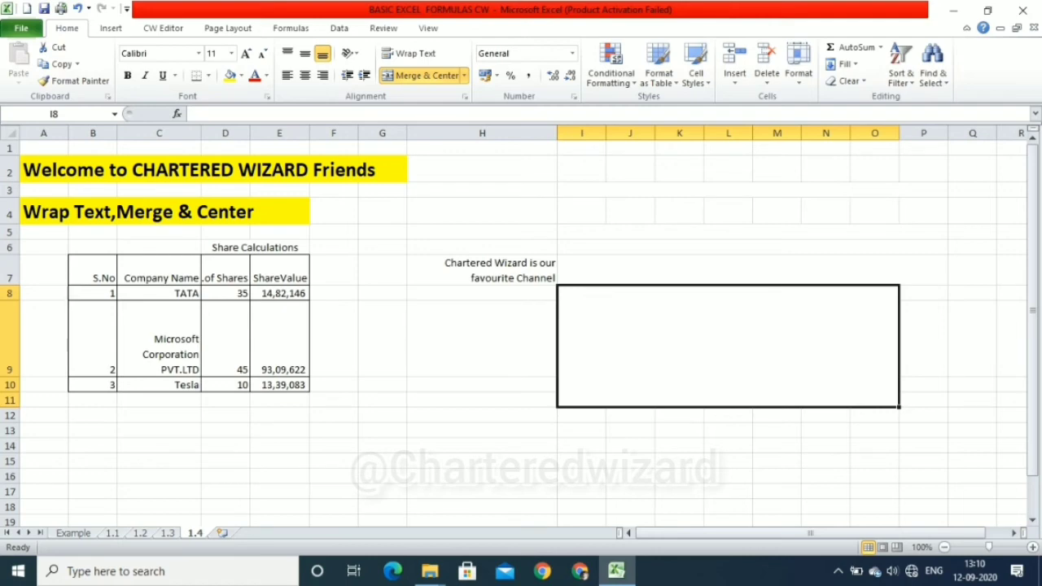
key("Up")
key("Up")
key("Up")
key("Up")
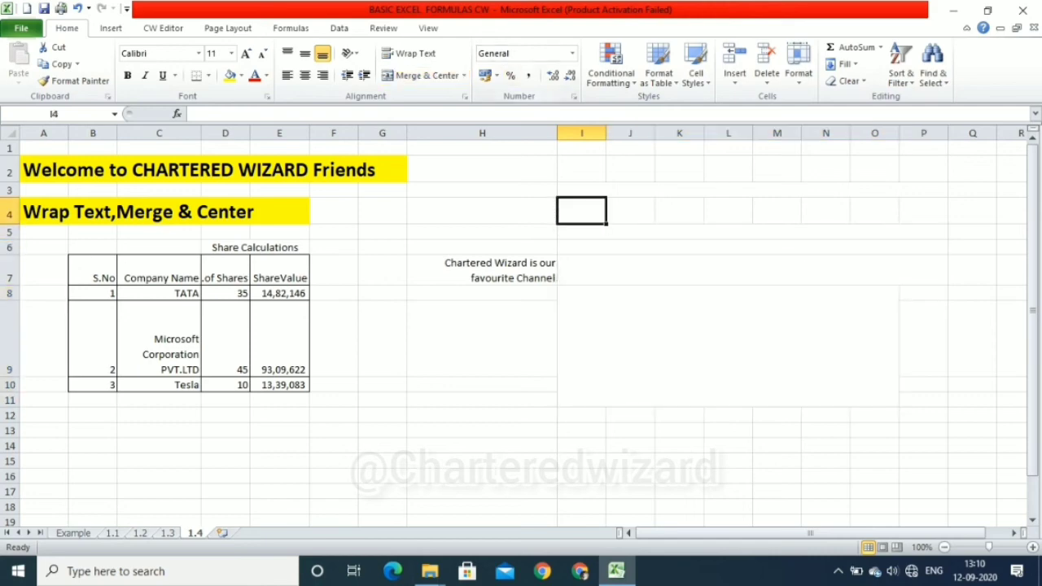
Unmerge the merged block I8:O11 back into individual cells and review the available merge options
left_click(728, 346)
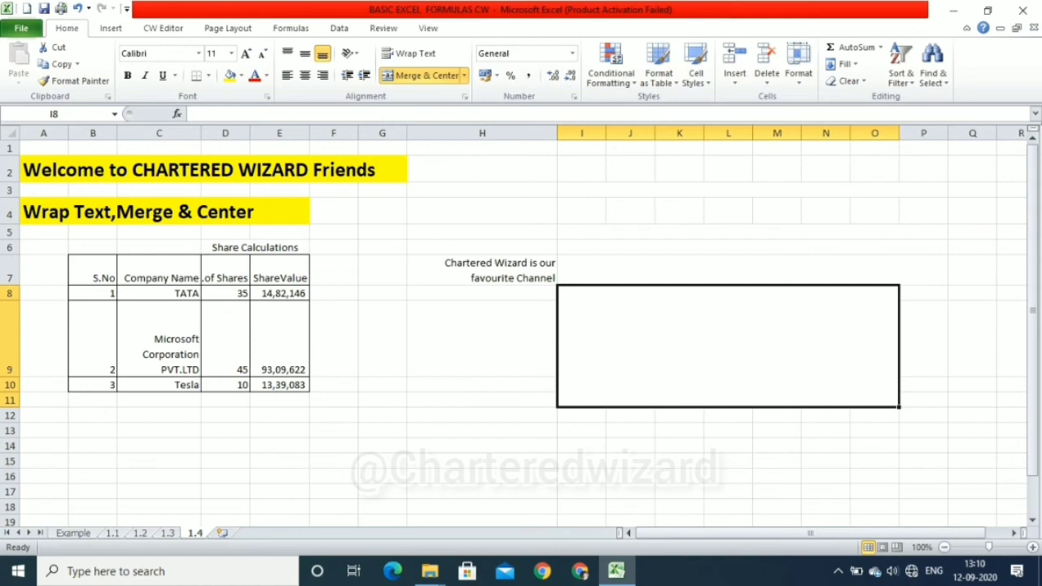
left_click(464, 75)
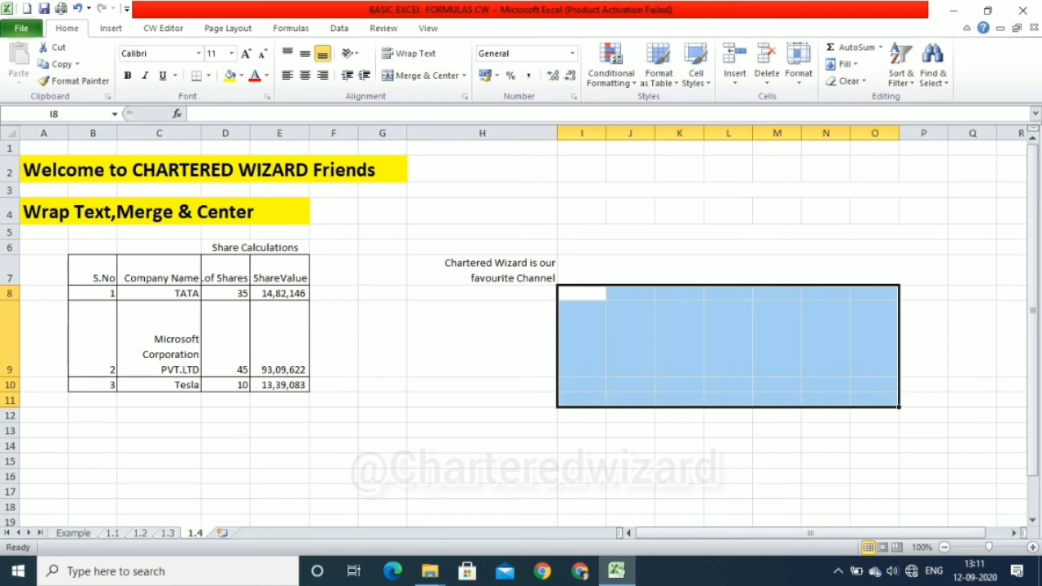
key("Up")
key("Down")
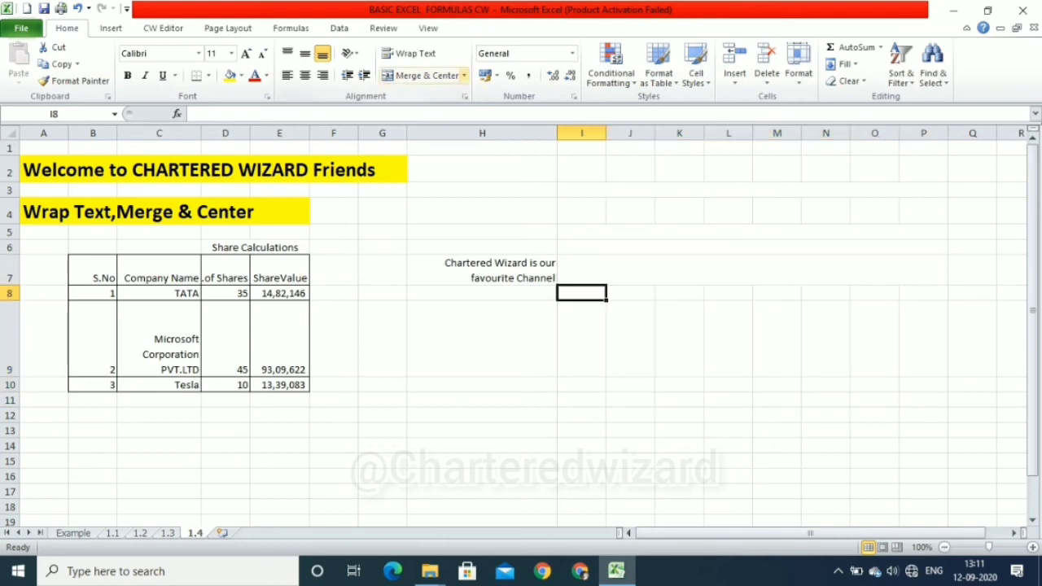
left_click(464, 75)
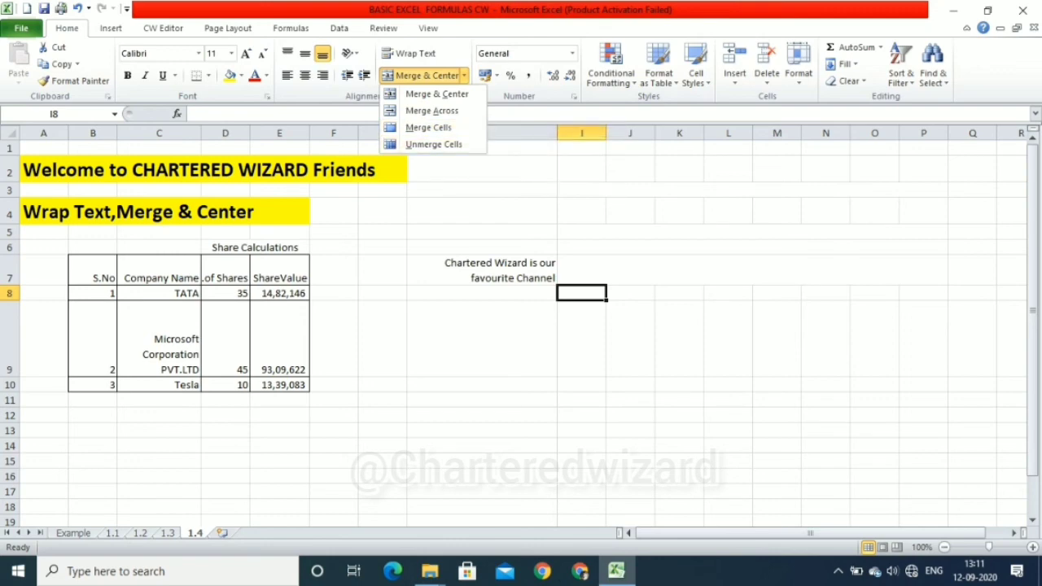
key("Escape")
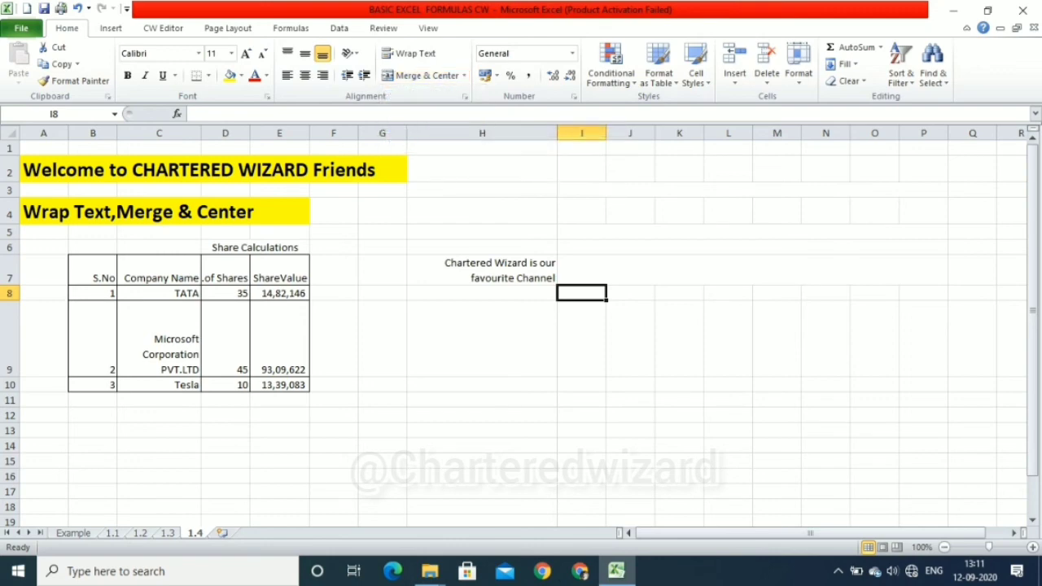
Replace the RANDBETWEEN formulas in the ShareValue cells E8:E10 with their fixed values using Paste Special Values
left_click(279, 293)
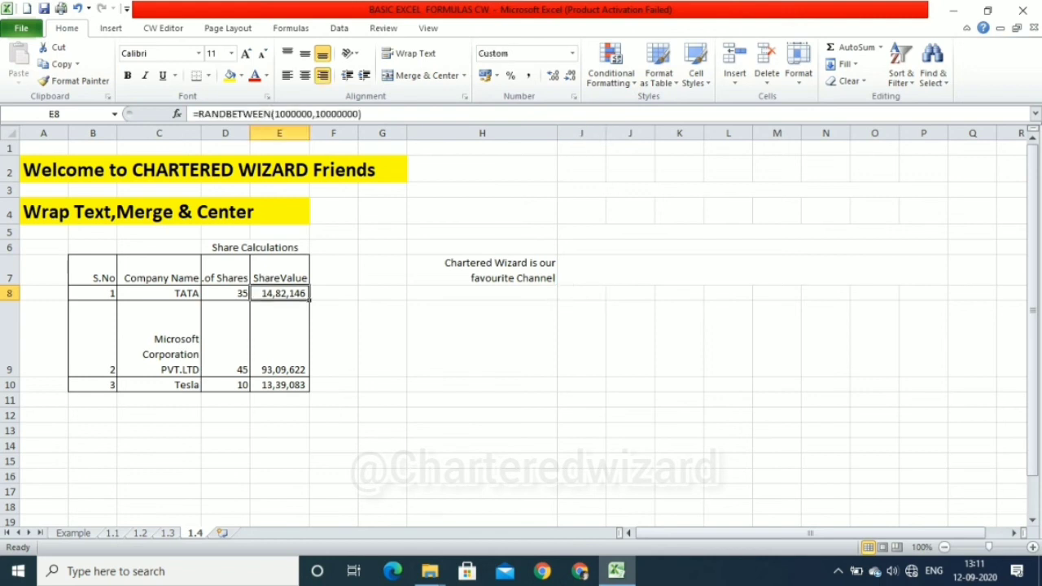
left_click(225, 293)
left_click(279, 293)
left_click_drag(279, 293, 279, 384)
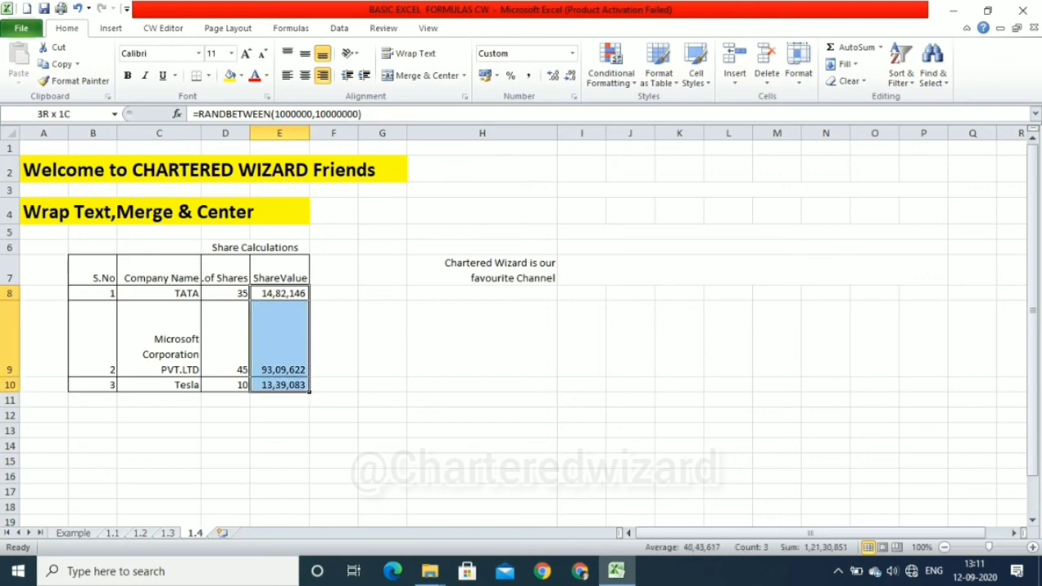
key("ctrl+c")
key("alt+e")
key("s")
key("v")
key("Return")
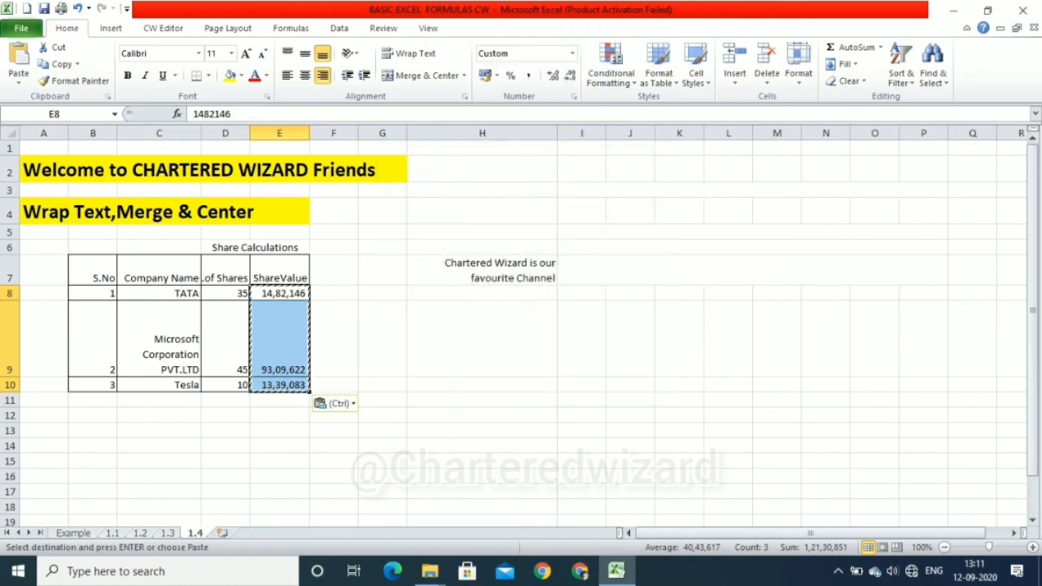
left_click(225, 293)
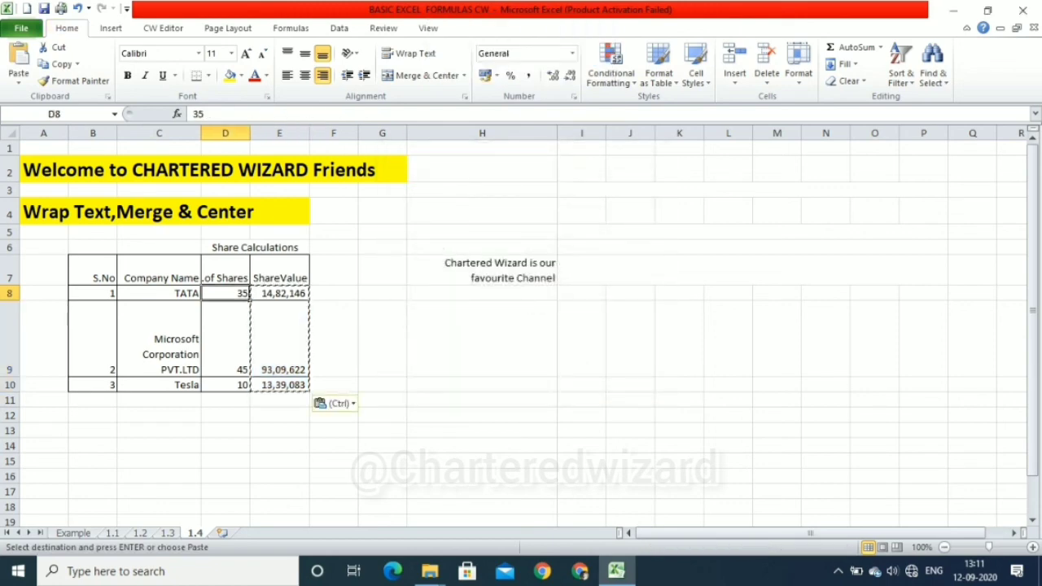
key("Escape")
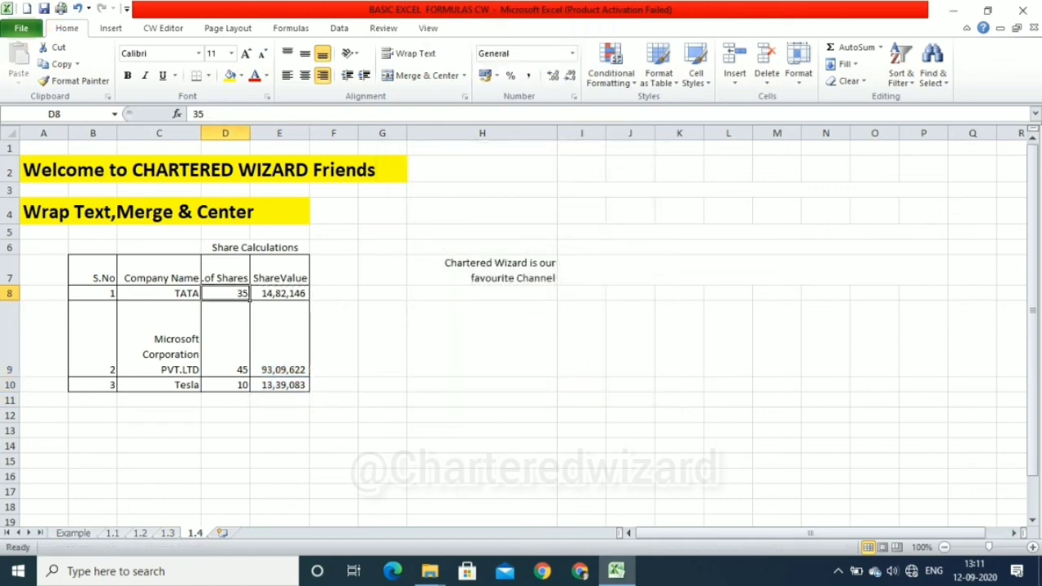